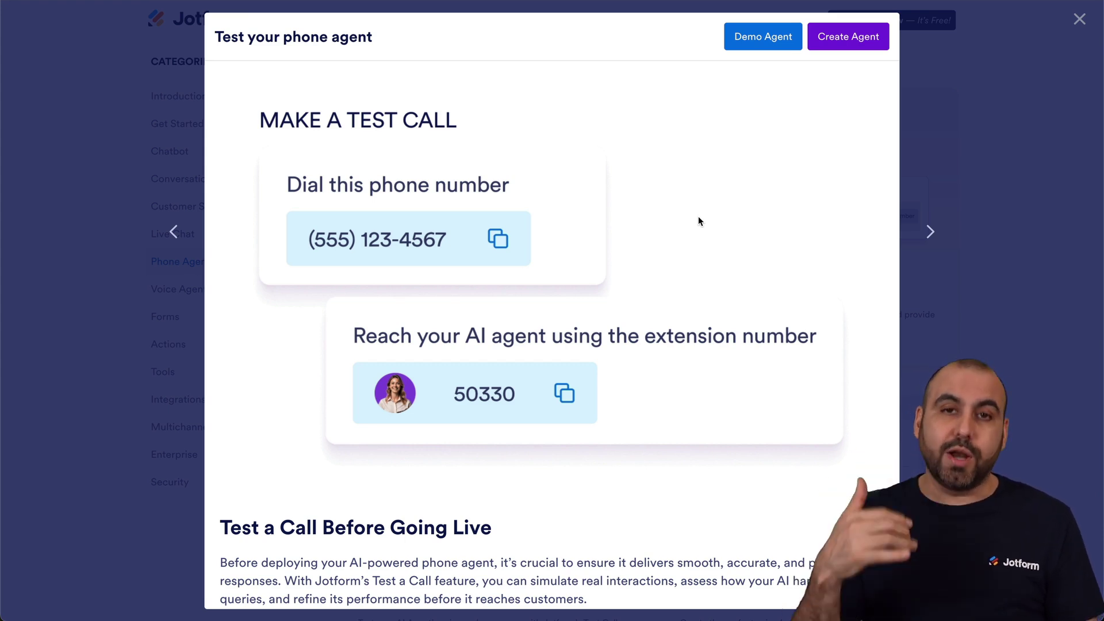
Scroll through the Test your phone agent overview page
{"action": "scroll", "coordinate": [698, 219], "scroll_direction": "down", "scroll_amount": 12}
{"action": "scroll", "coordinate": [698, 221], "scroll_direction": "down", "scroll_amount": 4}
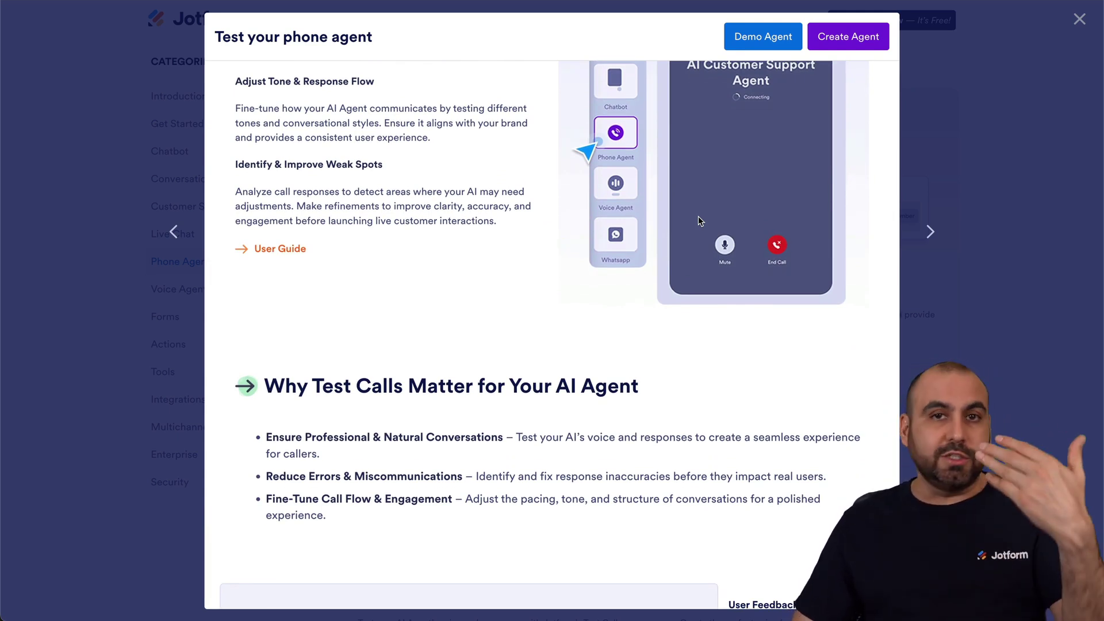
{"action": "scroll", "coordinate": [698, 221], "scroll_direction": "down", "scroll_amount": 3}
{"action": "scroll", "coordinate": [698, 216], "scroll_direction": "down", "scroll_amount": 2}
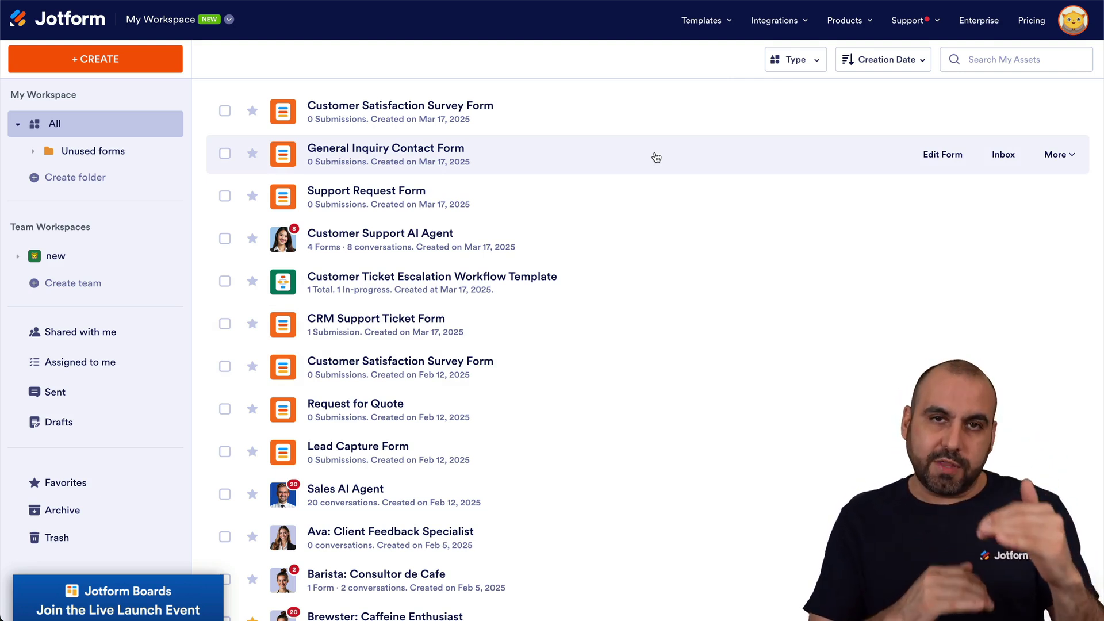
Open Brewster: Caffeine Enthusiast from My Agents for editing and show its Publish options
{"action": "left_click", "coordinate": [167, 21]}
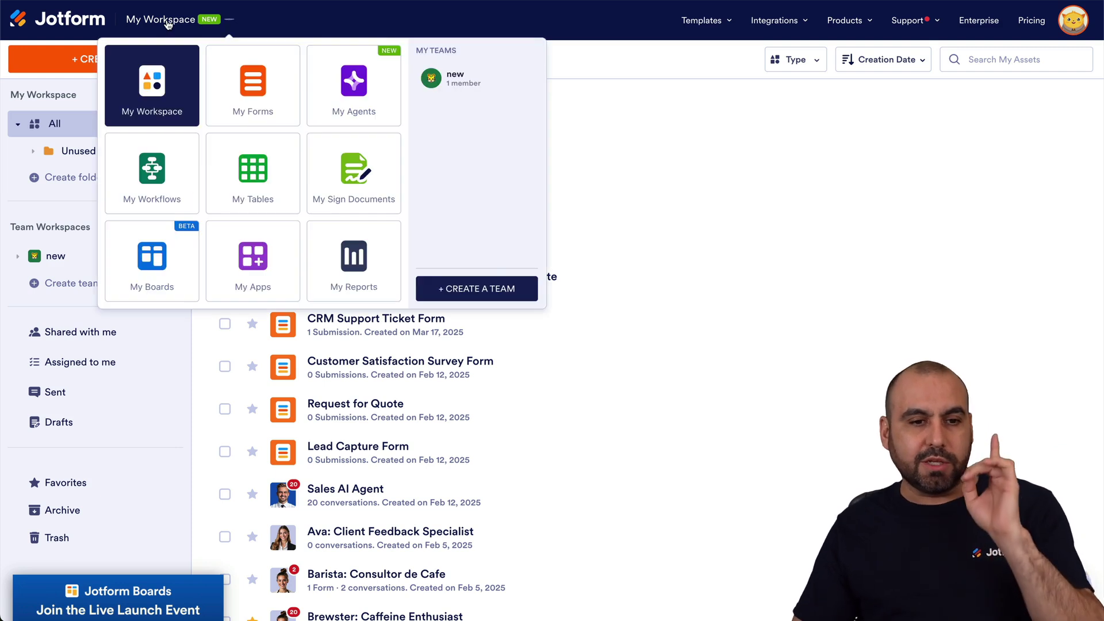
{"action": "left_click", "coordinate": [368, 102]}
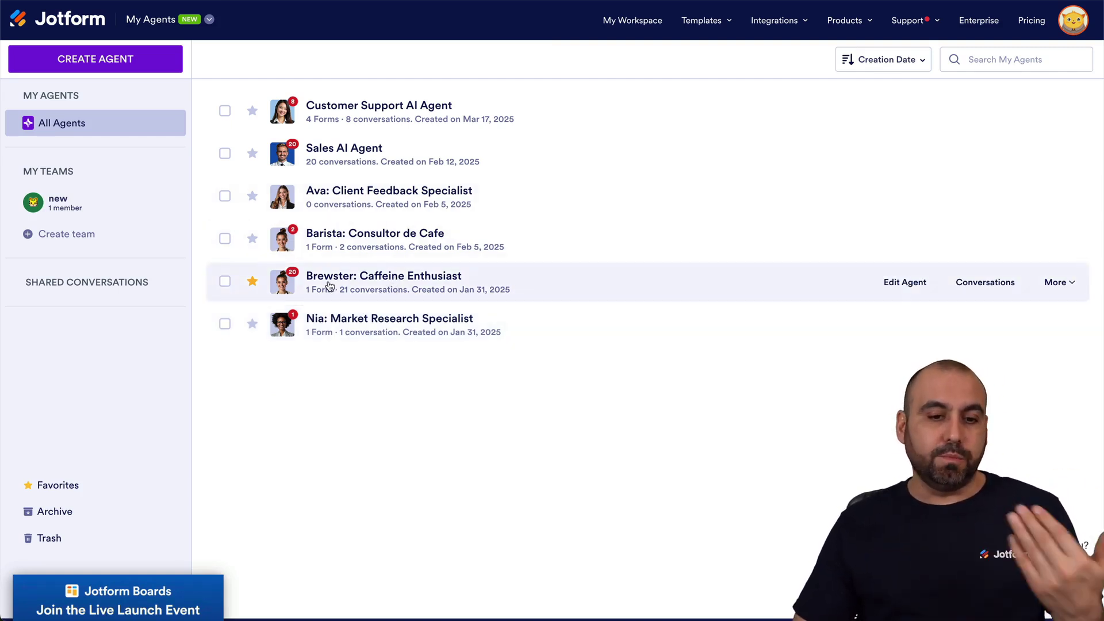
{"action": "left_click", "coordinate": [897, 281]}
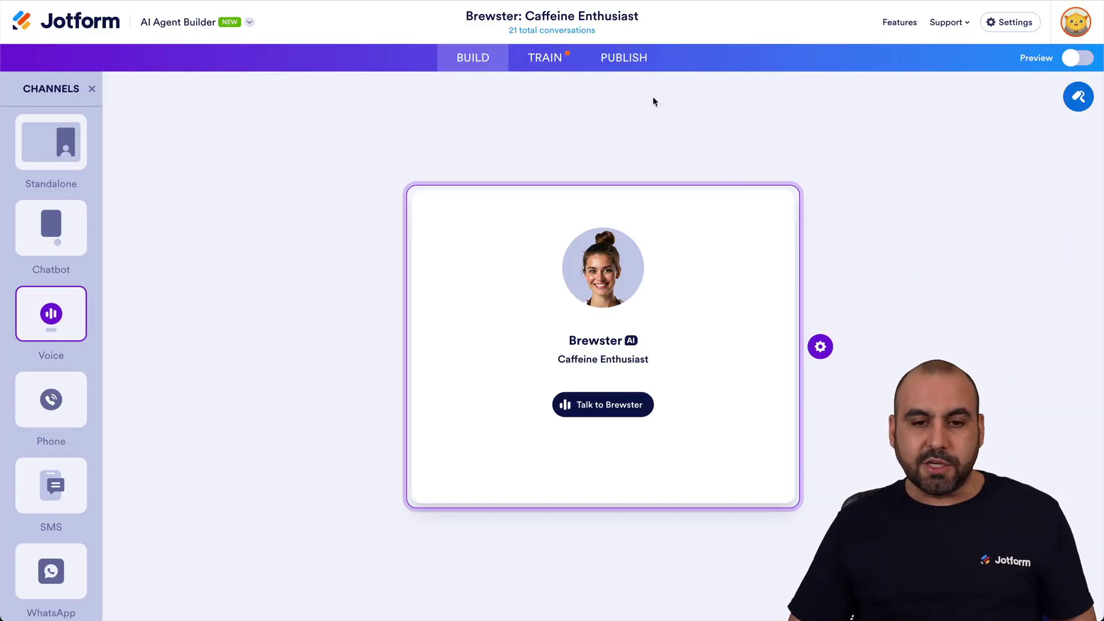
{"action": "left_click", "coordinate": [631, 74]}
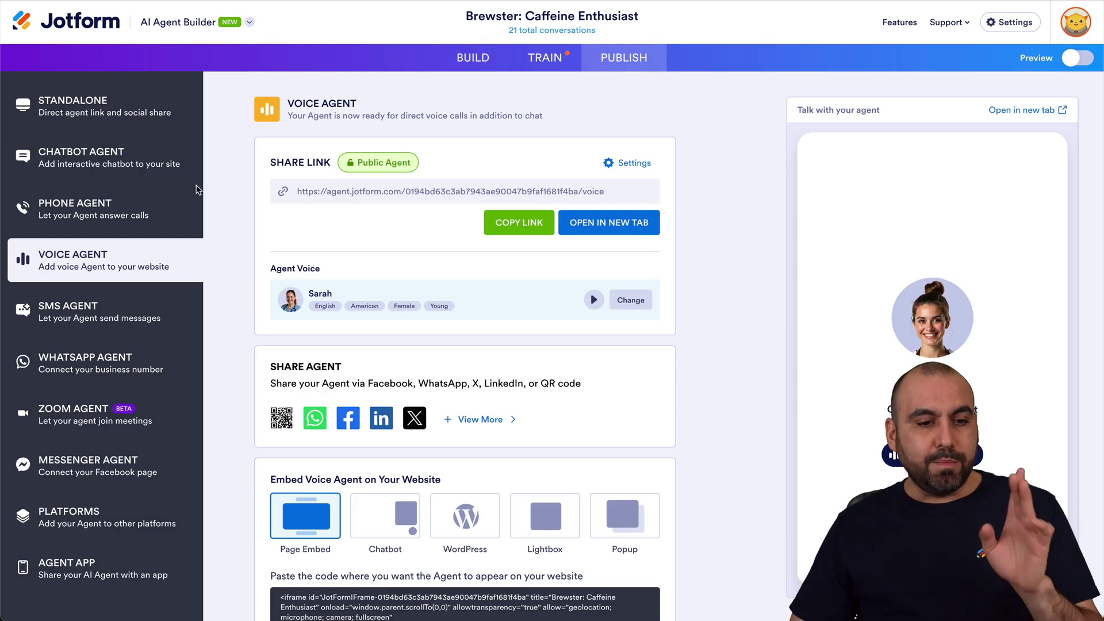
Show the Phone Agent publish page with its assigned phone number and call capabilities
{"action": "left_click", "coordinate": [81, 222]}
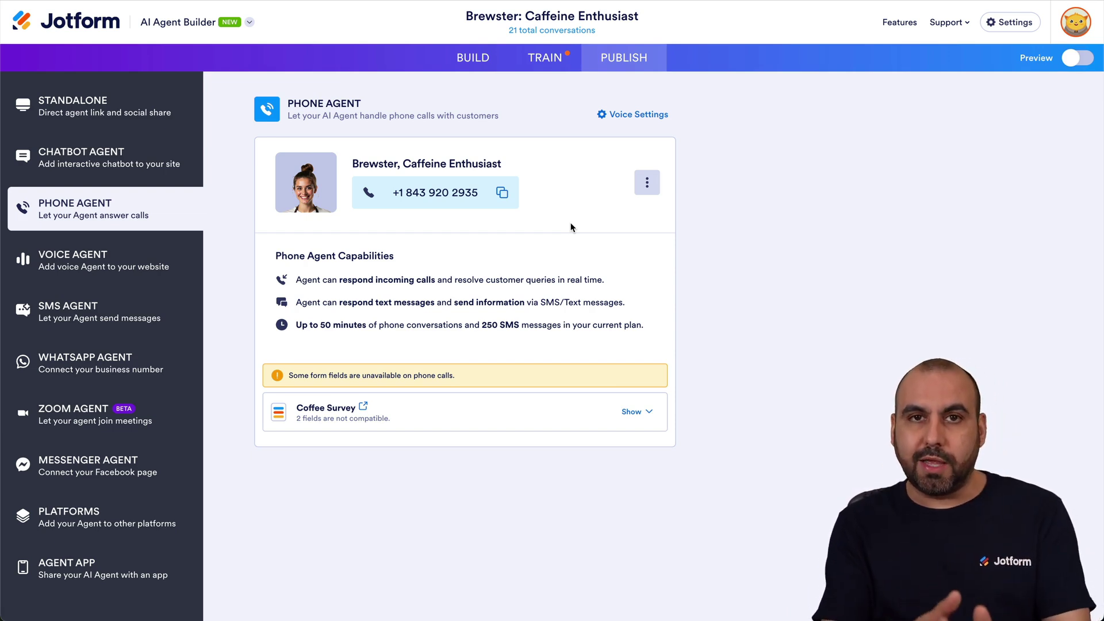
Open Voice Settings and browse the Language, Accent, Gender and Age filters without choosing any
{"action": "left_click", "coordinate": [637, 115]}
{"action": "left_click", "coordinate": [425, 208]}
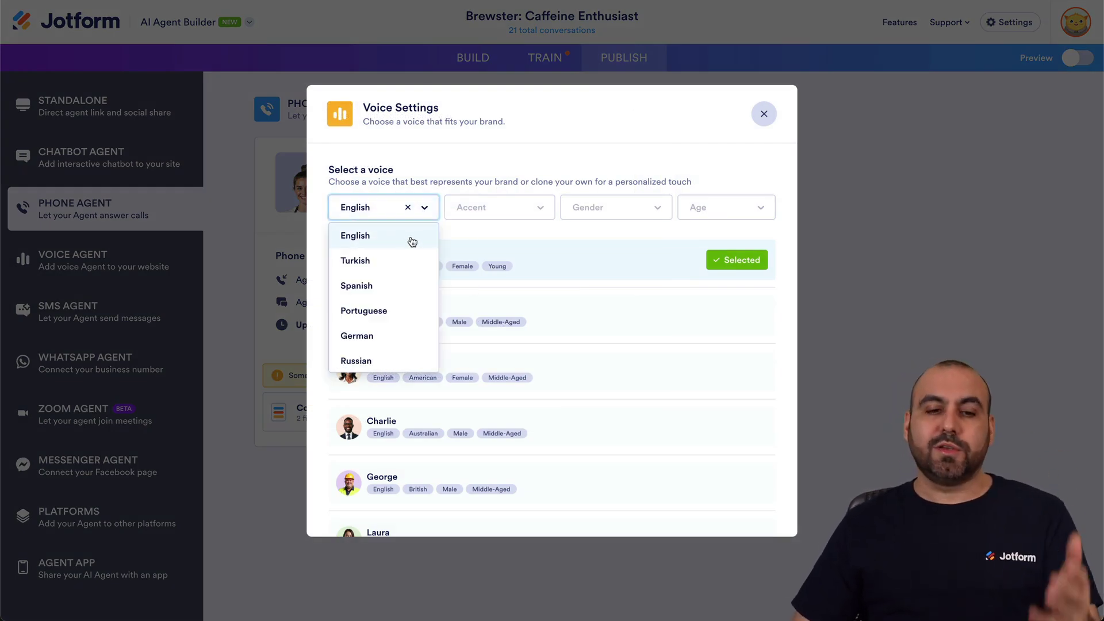
{"action": "scroll", "coordinate": [413, 267], "scroll_direction": "down", "scroll_amount": 5}
{"action": "scroll", "coordinate": [413, 266], "scroll_direction": "up", "scroll_amount": 5}
{"action": "left_click", "coordinate": [503, 172]}
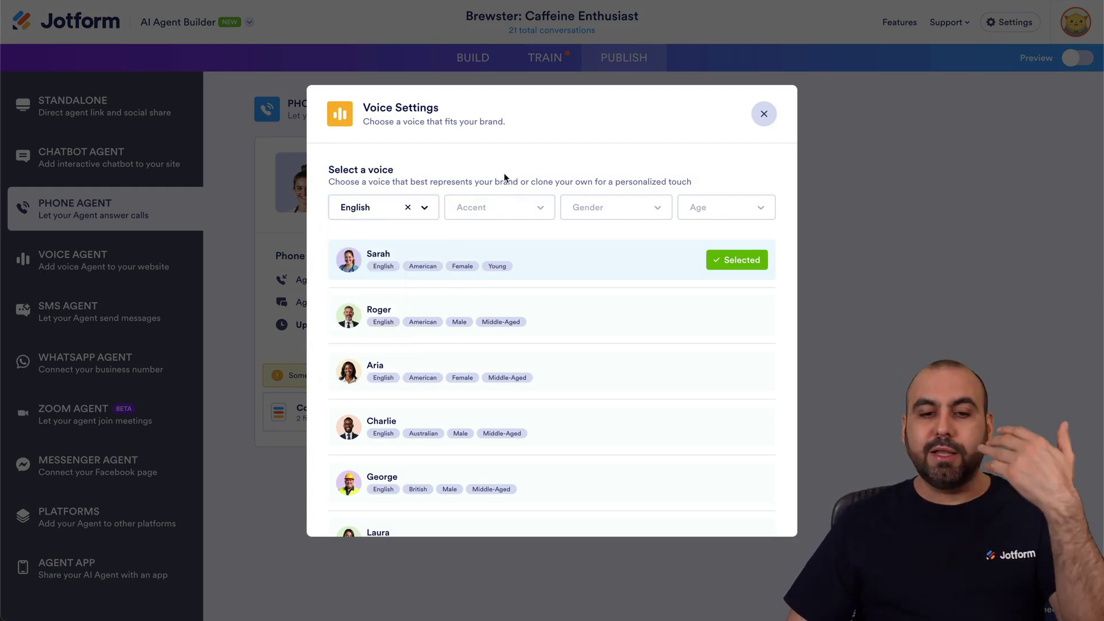
{"action": "left_click", "coordinate": [537, 209]}
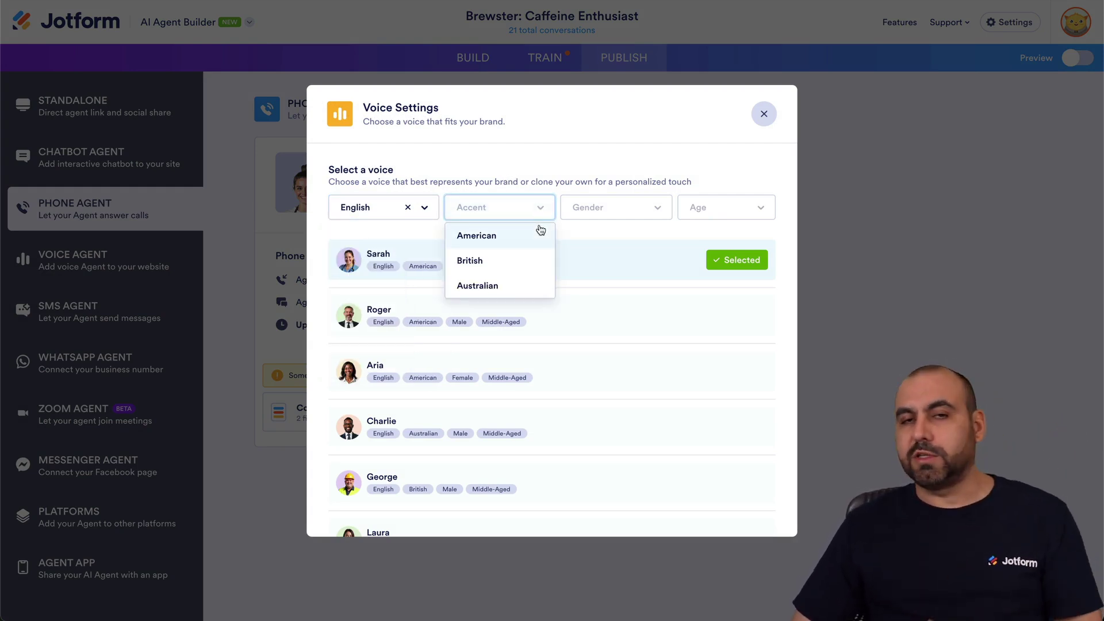
{"action": "left_click", "coordinate": [626, 211]}
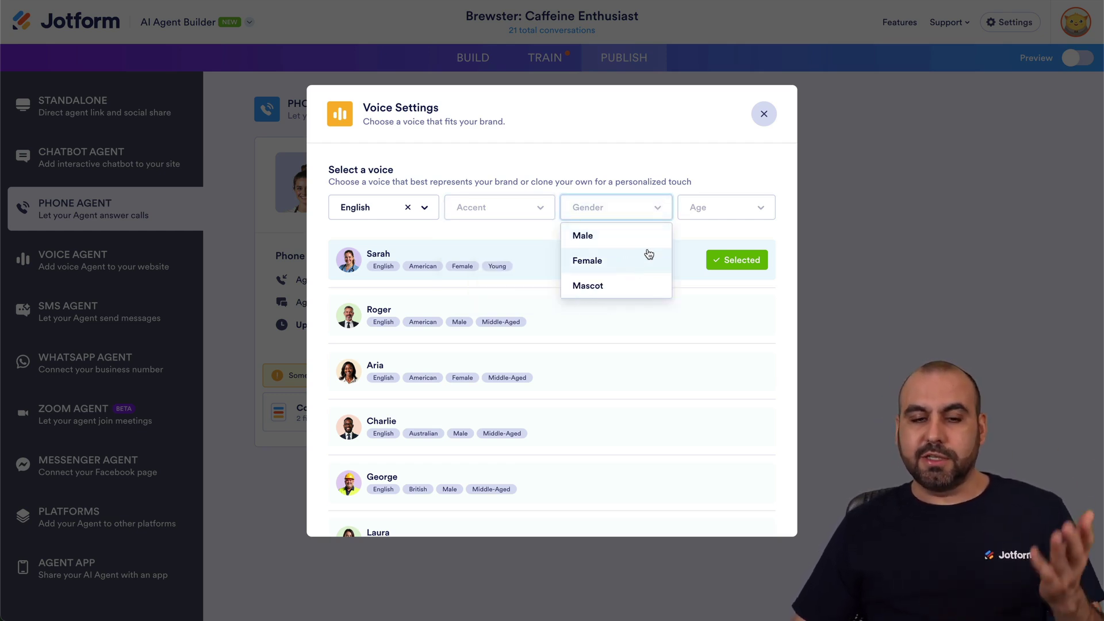
{"action": "left_click", "coordinate": [739, 210]}
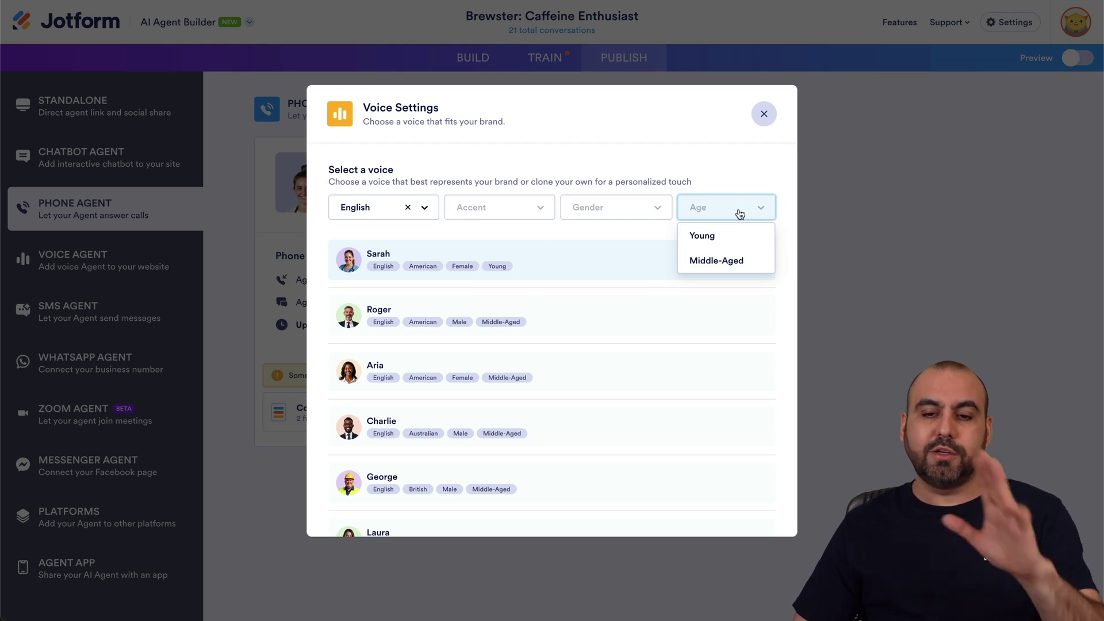
{"action": "left_click", "coordinate": [618, 222]}
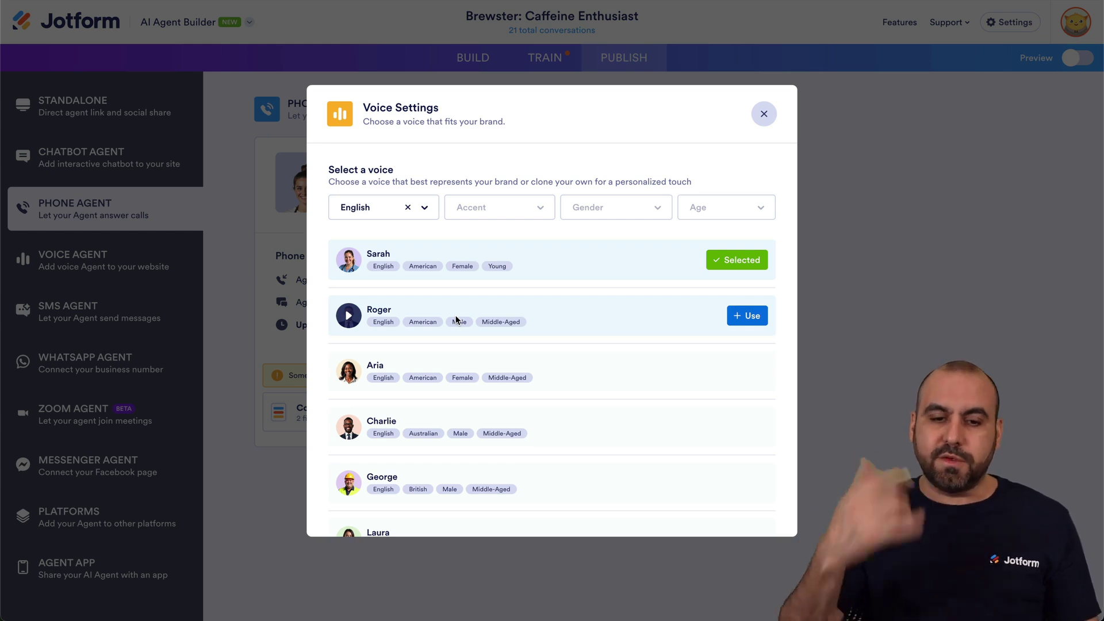
Preview the Roger, Aria, Charlie and George voice samples, then close Voice Settings keeping Sarah
{"action": "left_click", "coordinate": [348, 322]}
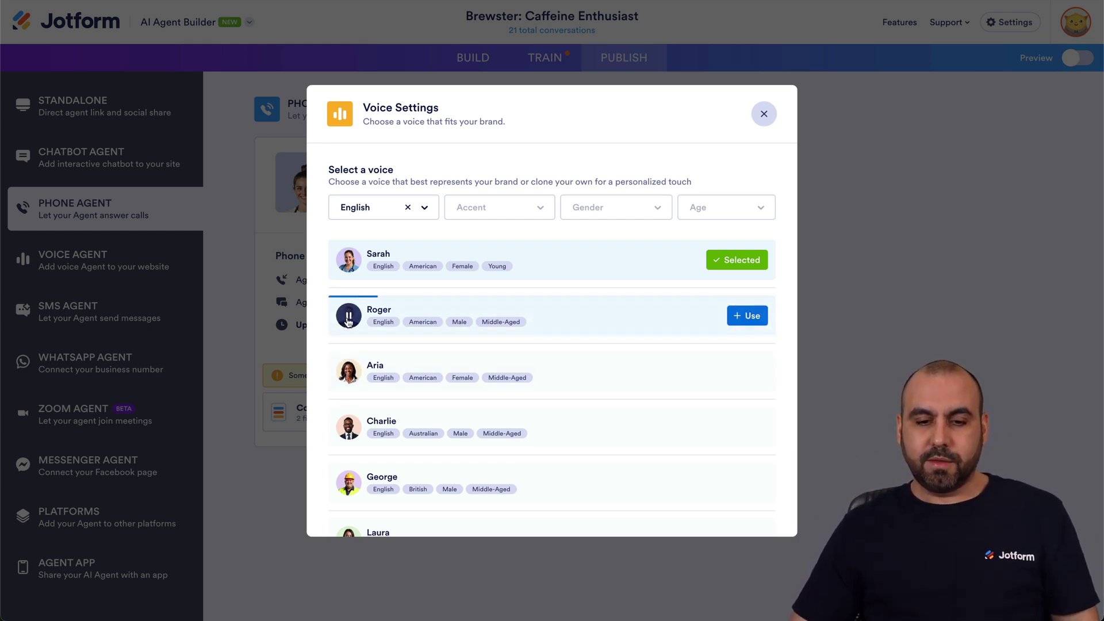
{"action": "key", "text": "XF86AudioRaiseVolume"}
{"action": "key", "text": "XF86AudioRaiseVolume"}
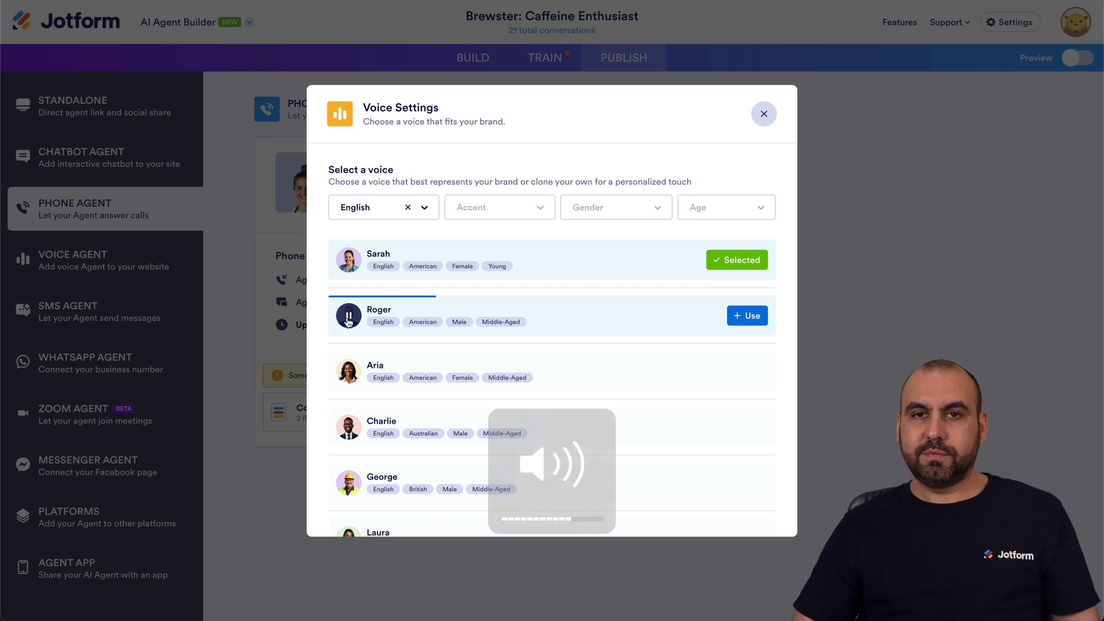
{"action": "left_click", "coordinate": [348, 320]}
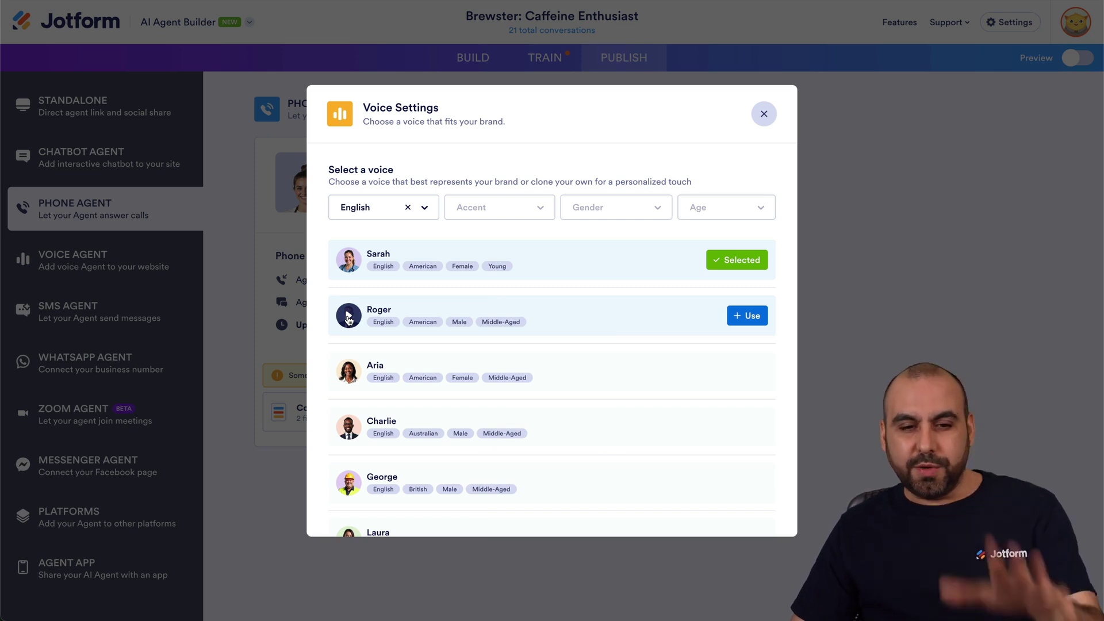
{"action": "left_click", "coordinate": [348, 374]}
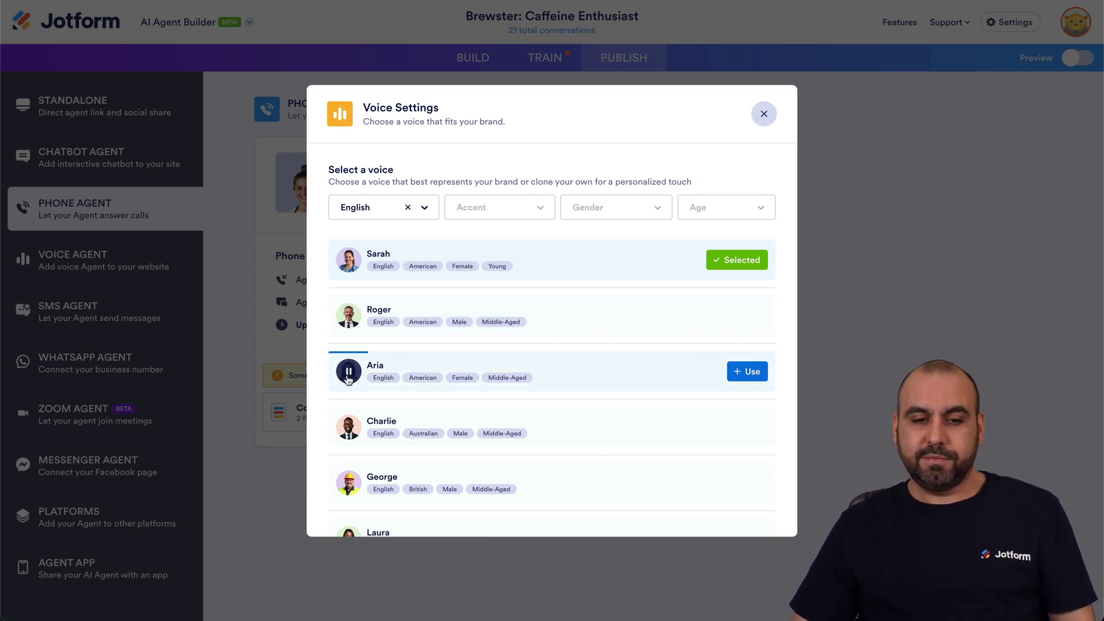
{"action": "left_click", "coordinate": [348, 425]}
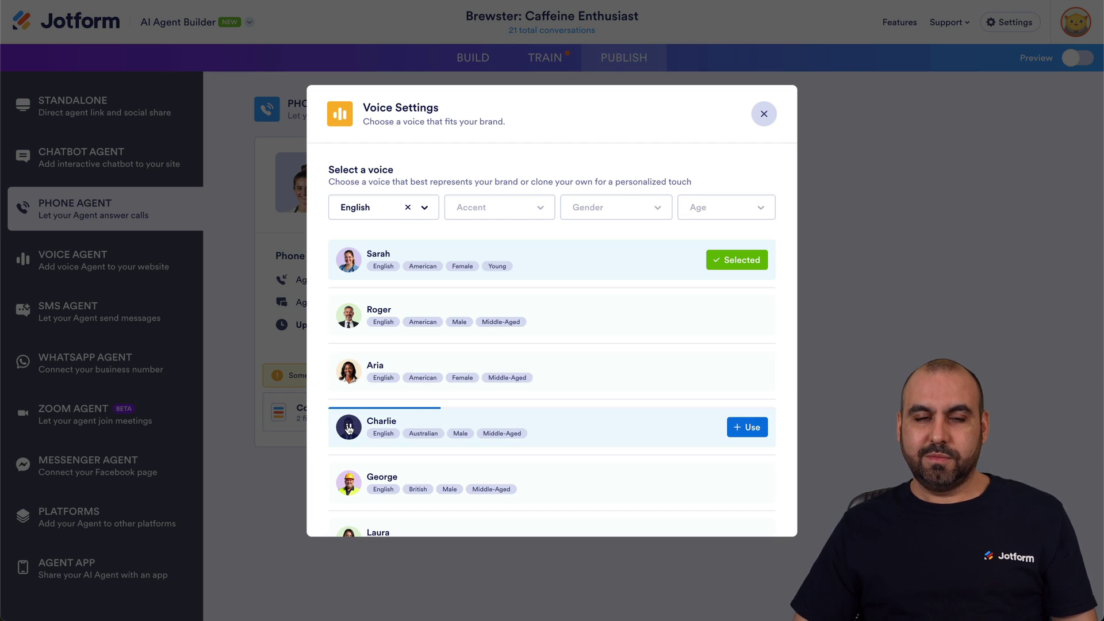
{"action": "left_click", "coordinate": [347, 428]}
{"action": "left_click", "coordinate": [349, 486]}
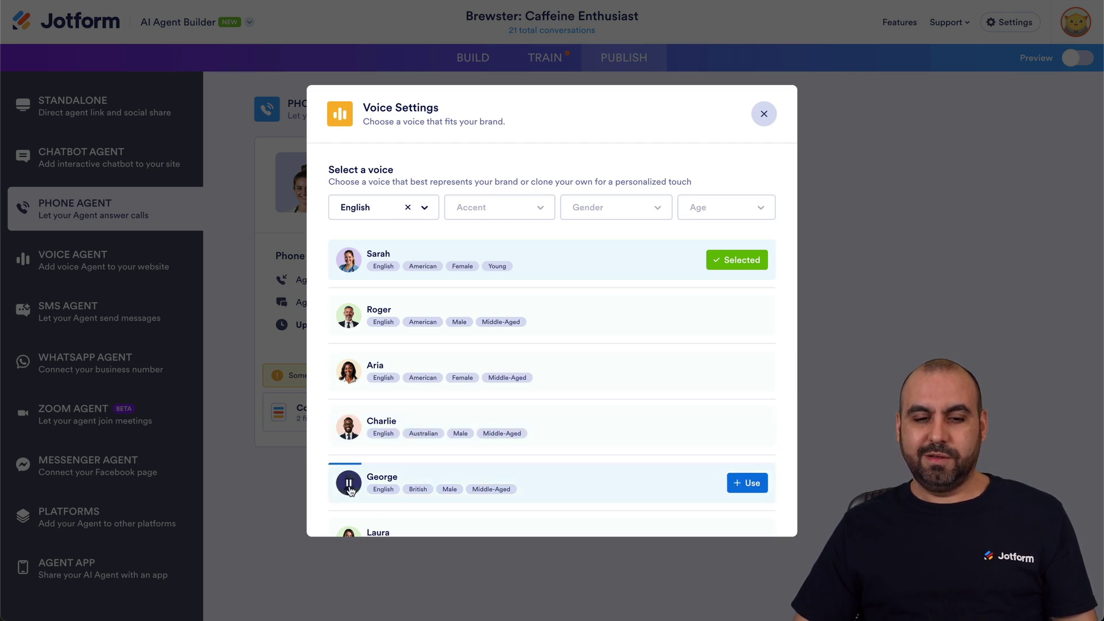
{"action": "left_click", "coordinate": [349, 486]}
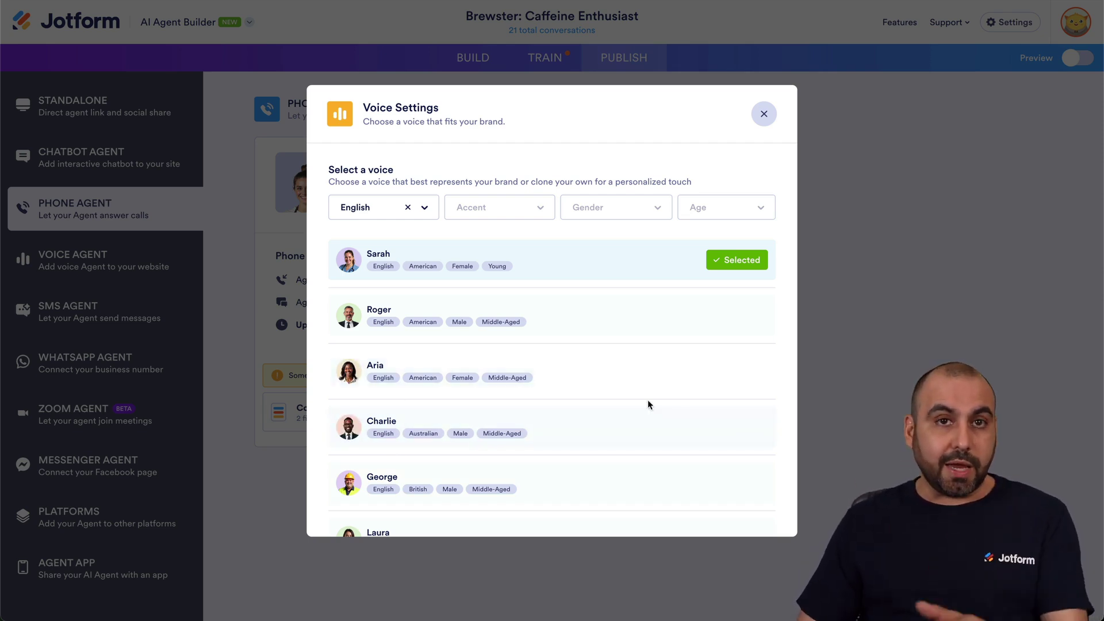
{"action": "mouse_move", "coordinate": [747, 371]}
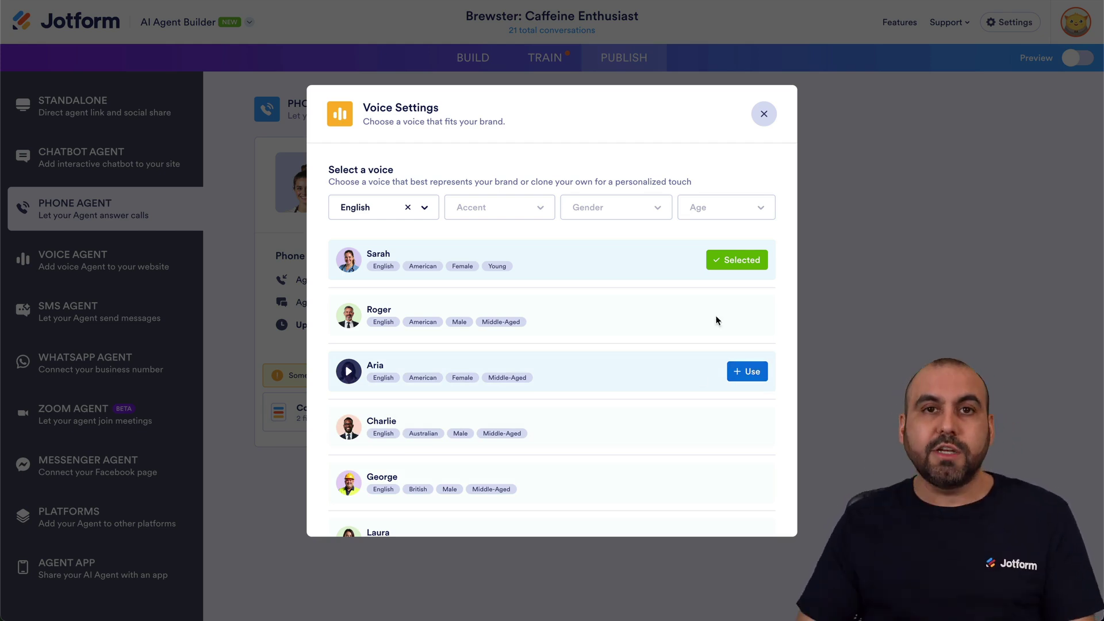
{"action": "left_click", "coordinate": [764, 113]}
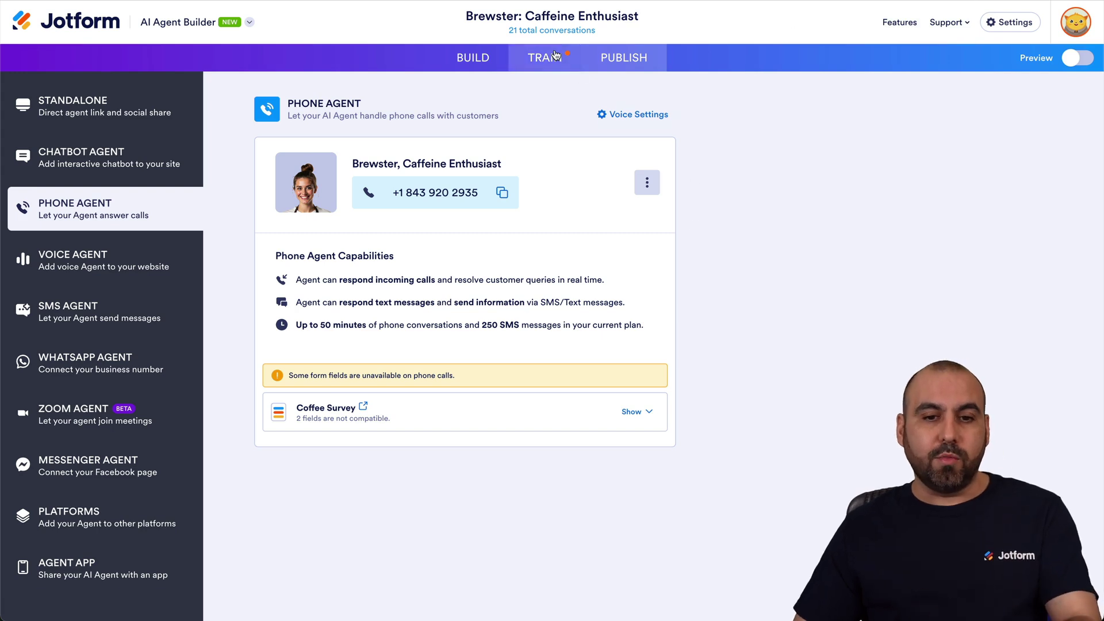
Go to the Train section and list the knowledge base's unanswered questions
{"action": "left_click", "coordinate": [556, 56]}
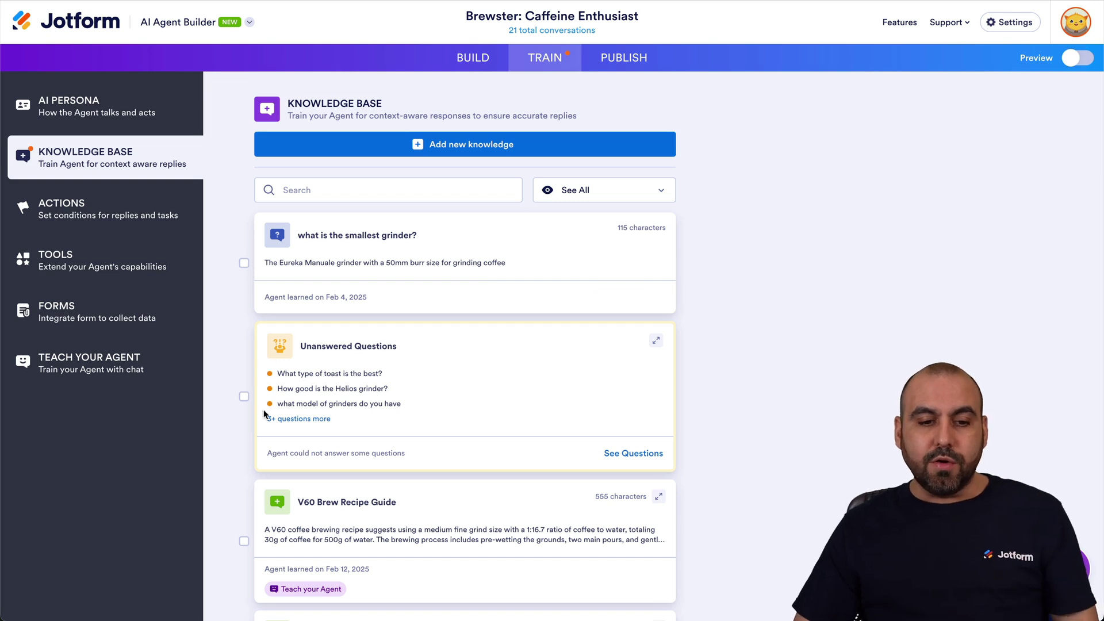
{"action": "left_click", "coordinate": [625, 454]}
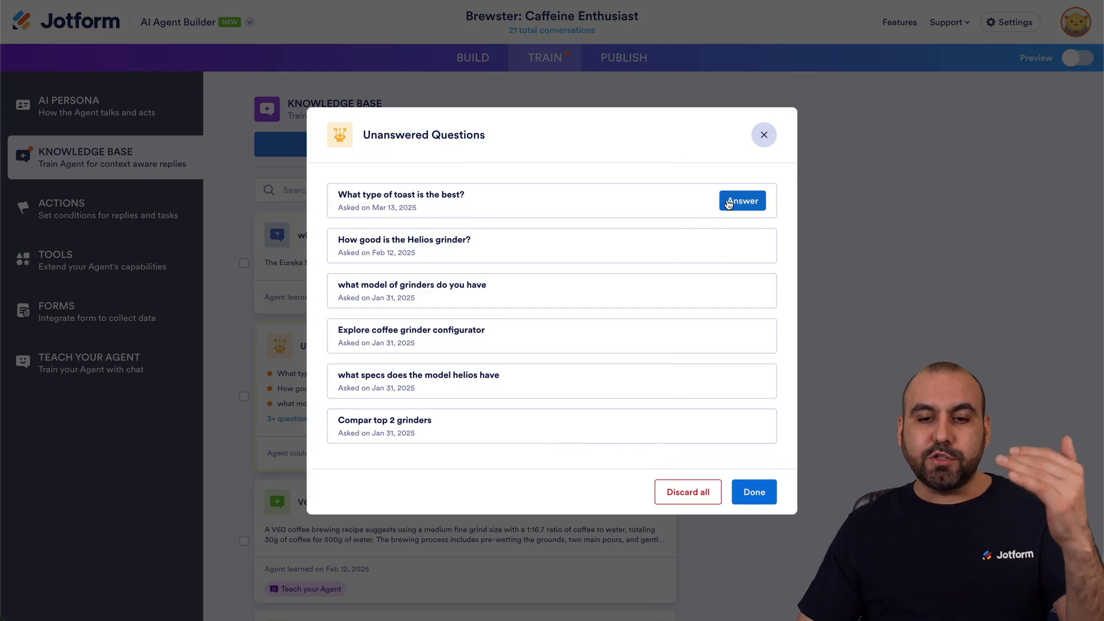
Start answering 'What type of toast is the best?', then dismiss the dialog without saving
{"action": "left_click", "coordinate": [729, 198]}
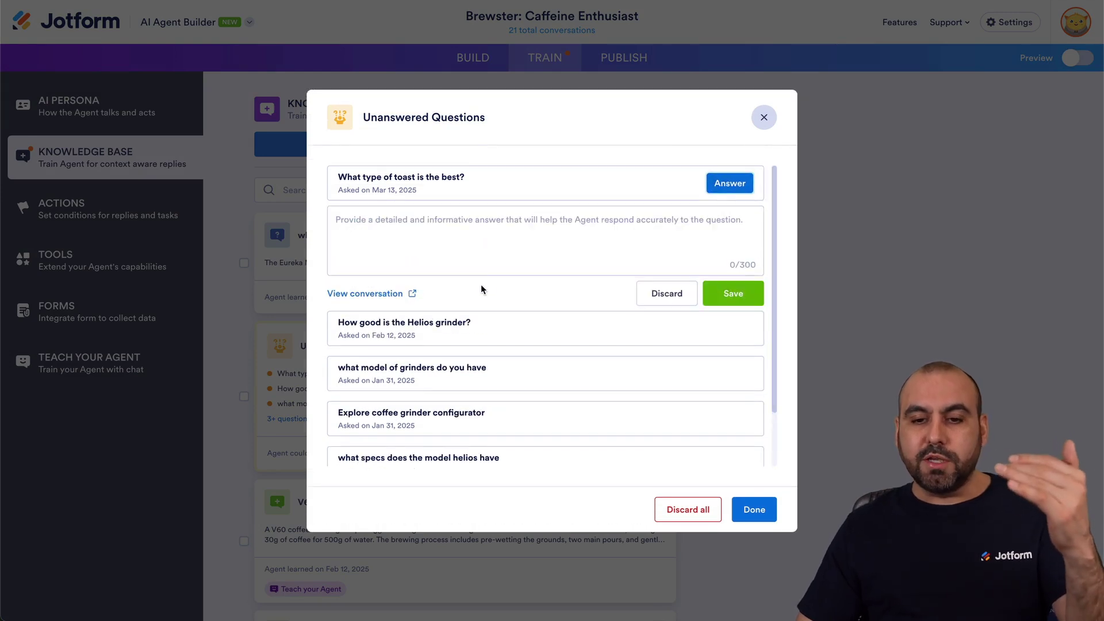
{"action": "left_click", "coordinate": [762, 116]}
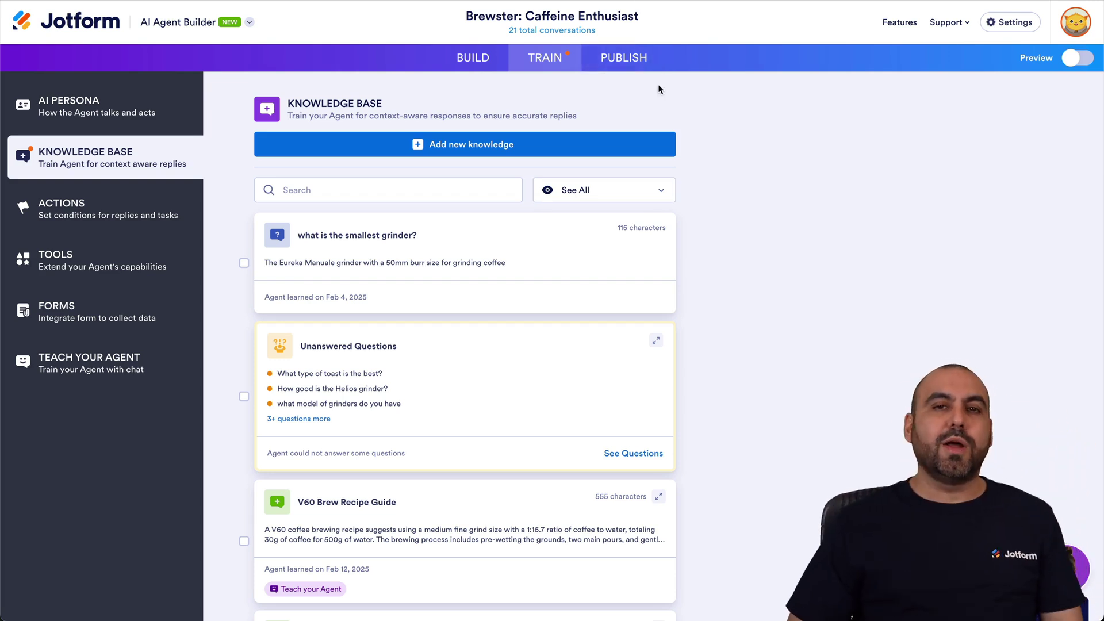
Return to the Brewster agent's Publish options
{"action": "left_click", "coordinate": [631, 63]}
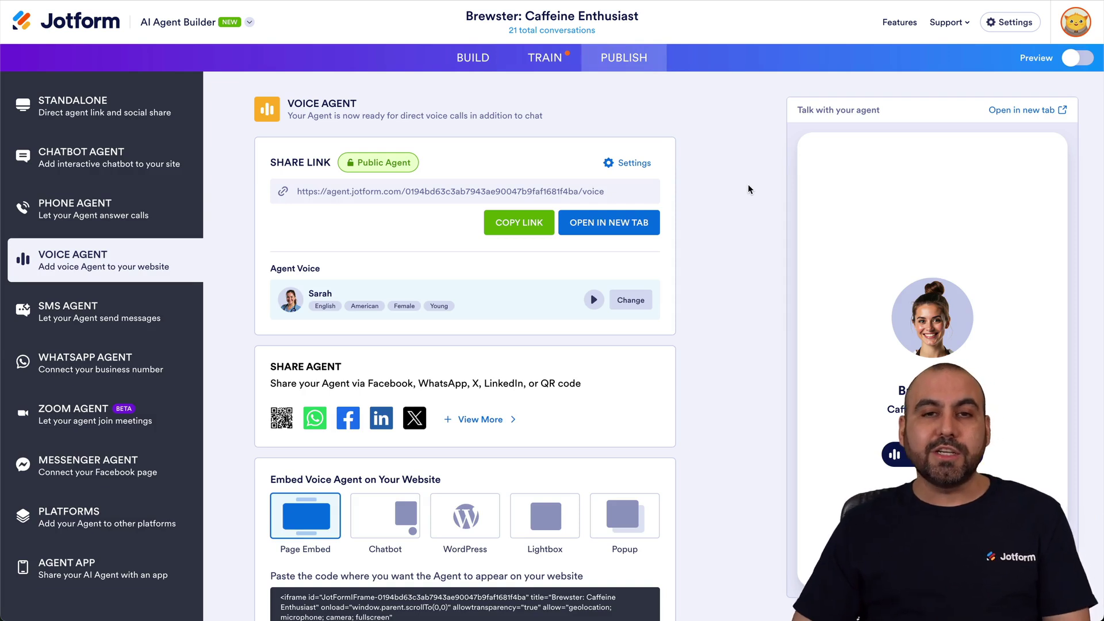